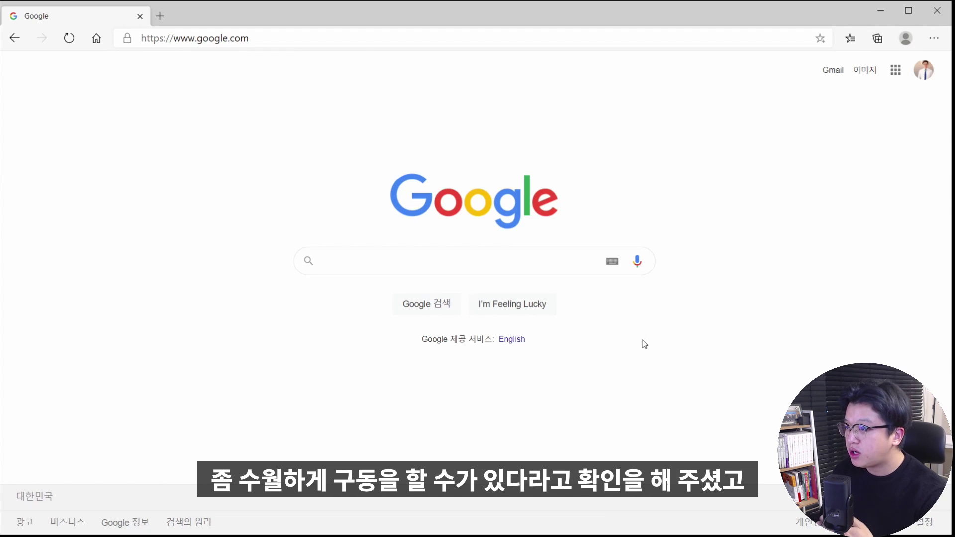
Step: Search Google for "다빈치리졸브" and open the DaVinci Resolve 17 page from Blackmagic Design
left_click(478, 258)
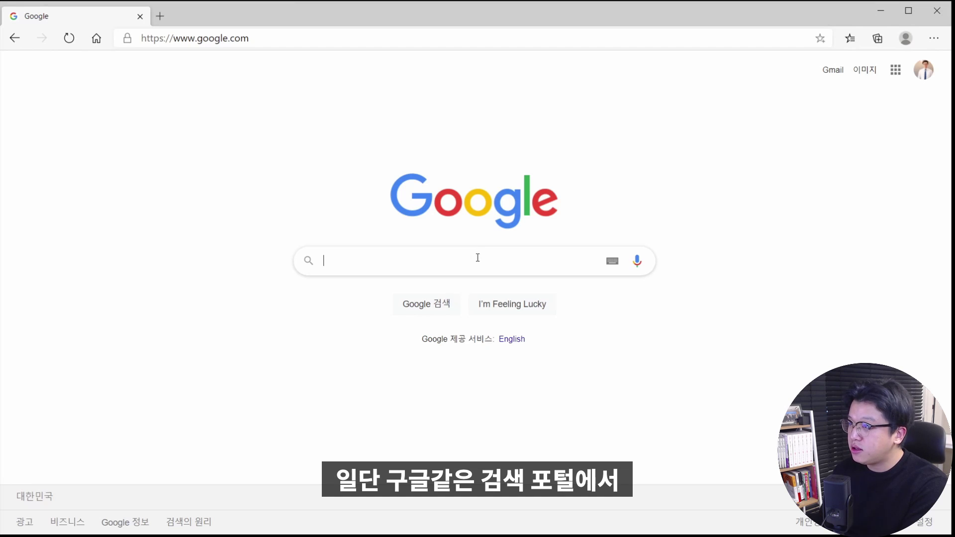
type("e")
key("BackSpace")
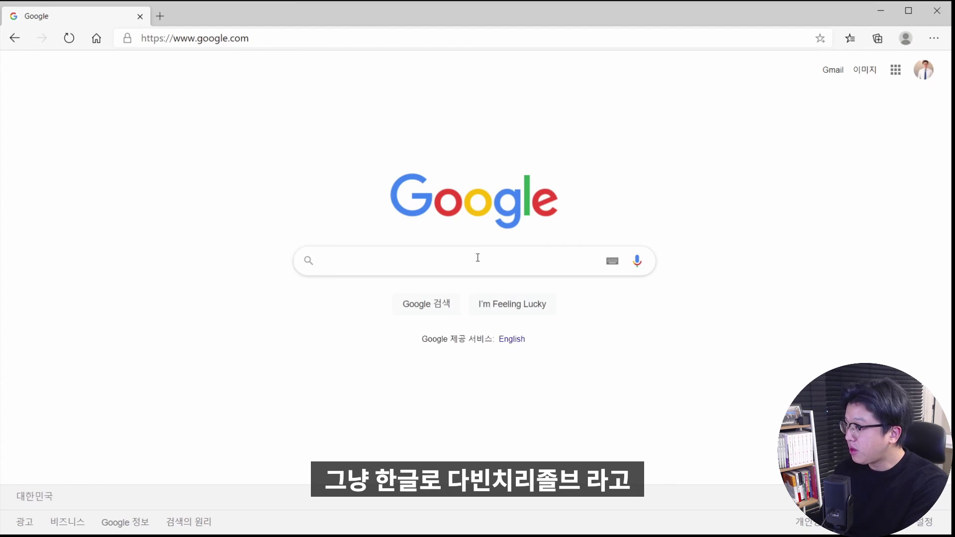
type("다배")
key("BackSpace")
type("빈치리졸브")
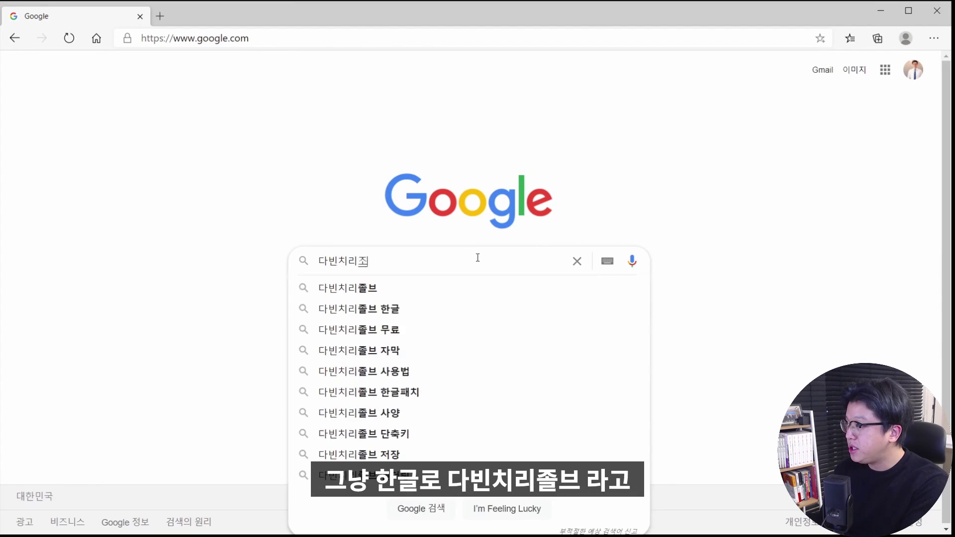
key("Return")
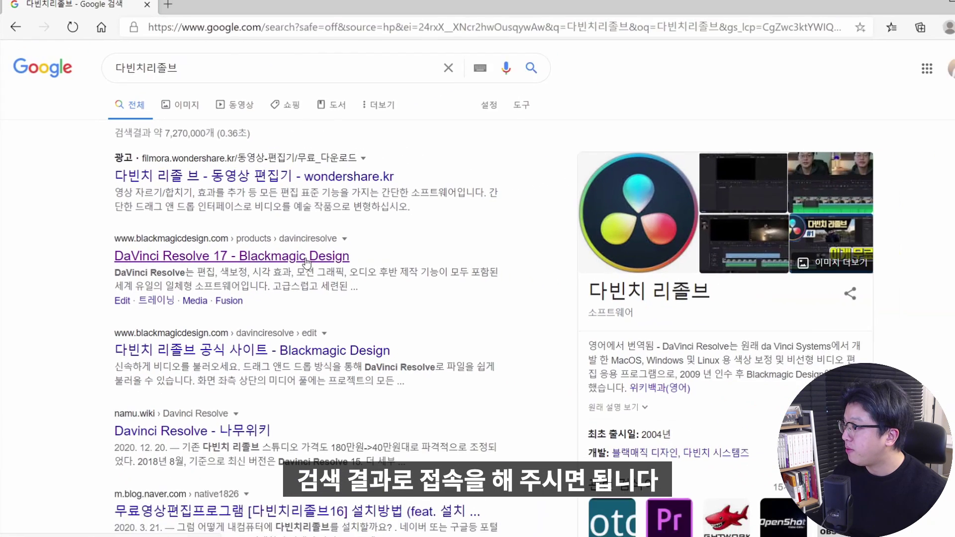
left_click(474, 260)
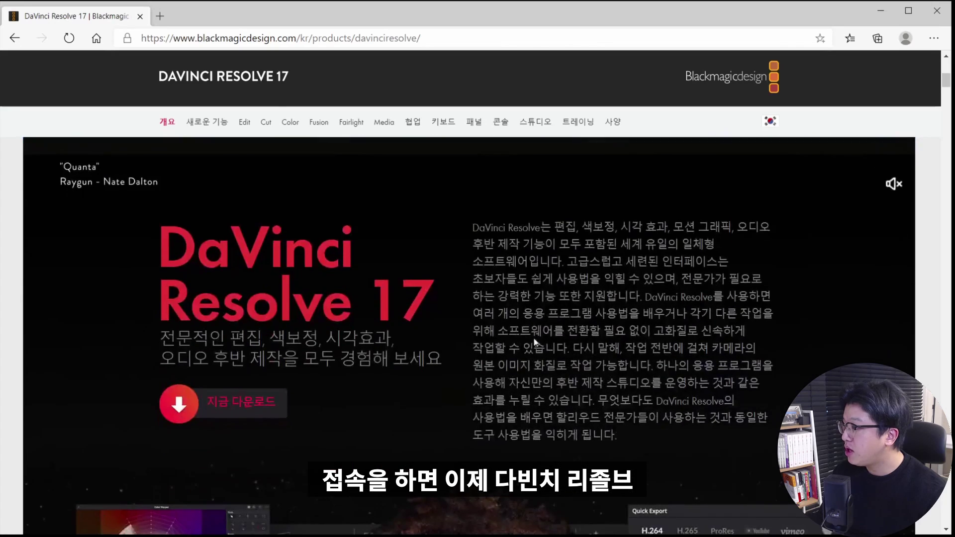
Step: Examine the DaVinci Resolve 17 product overview down to the section offering two versions
left_click_drag(230, 234, 703, 435)
left_click(702, 434)
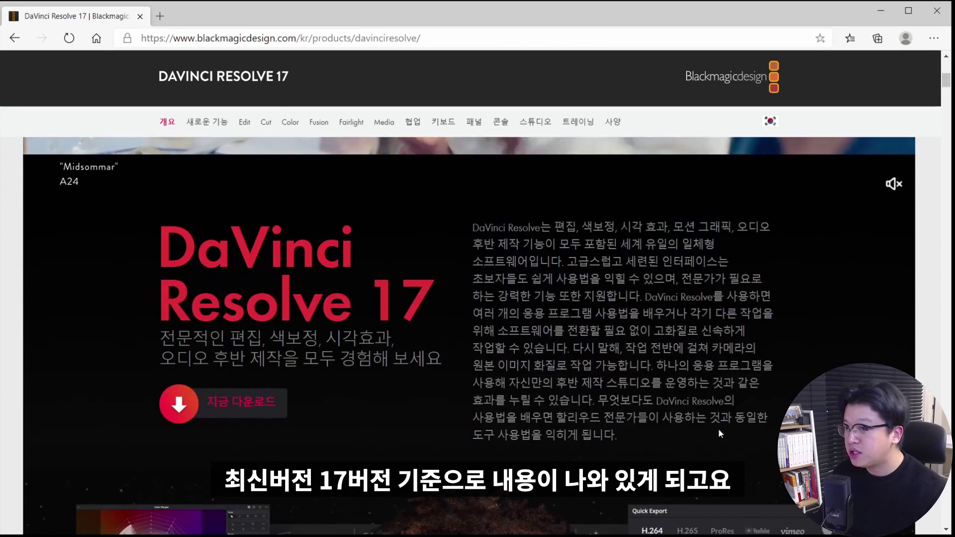
scroll(656, 383, "down", 10)
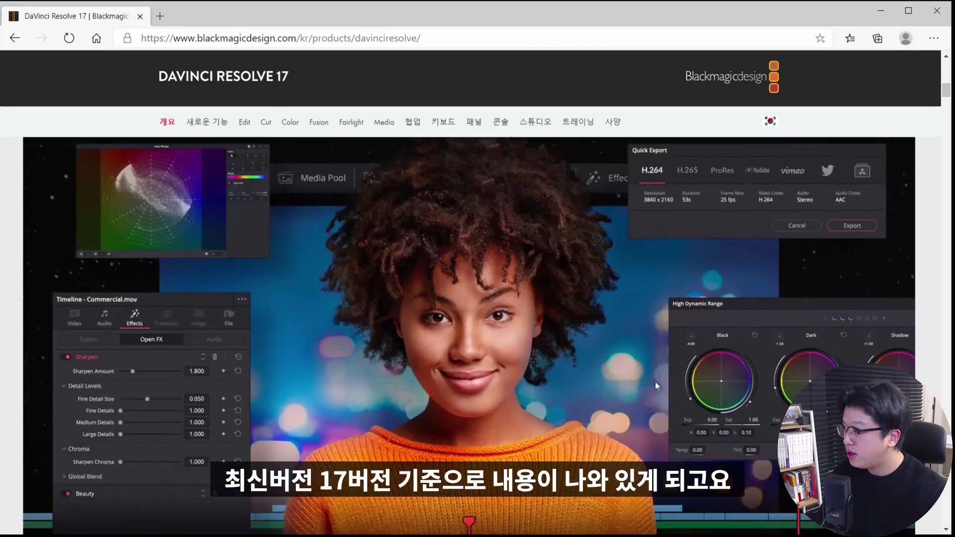
scroll(664, 378, "down", 10)
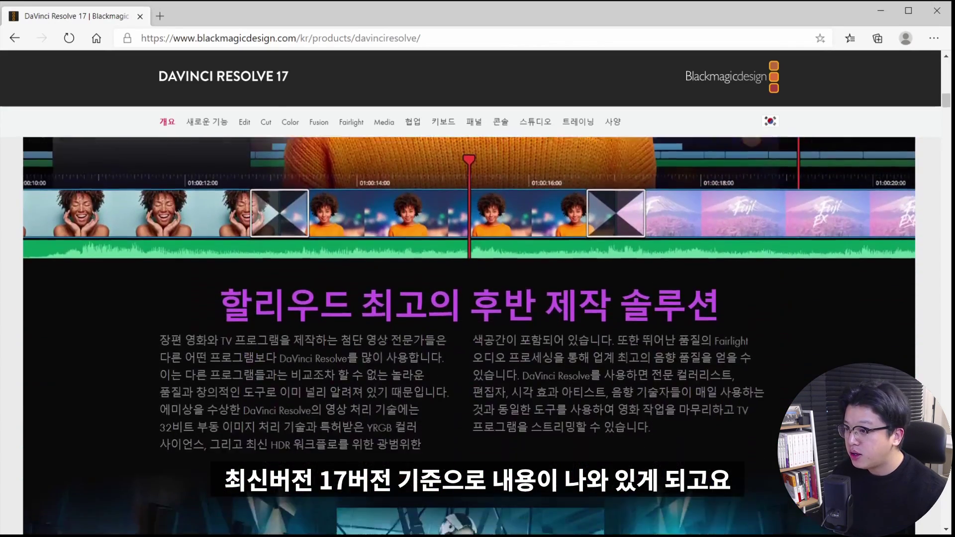
scroll(579, 344, "down", 15)
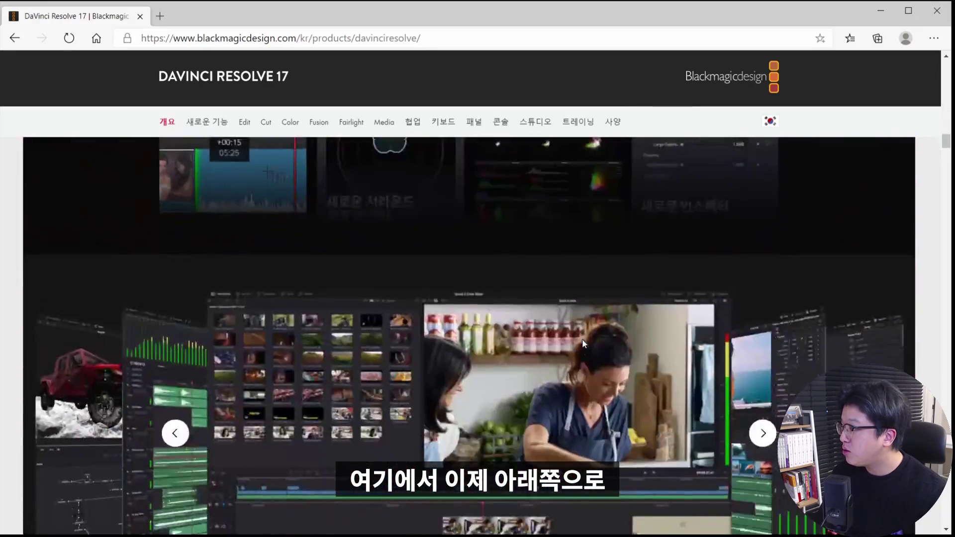
scroll(589, 337, "down", 15)
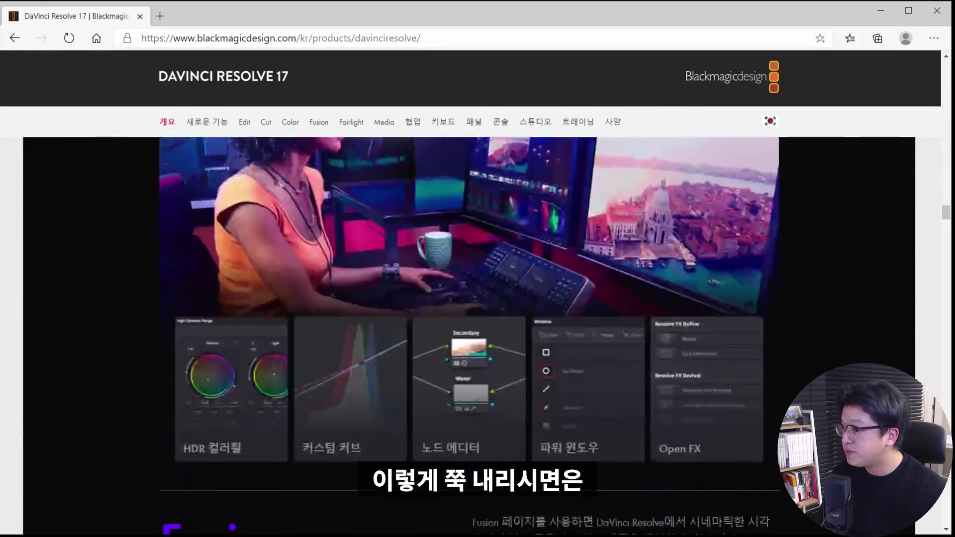
scroll(247, 343, "up", 2)
scroll(247, 343, "down", 2)
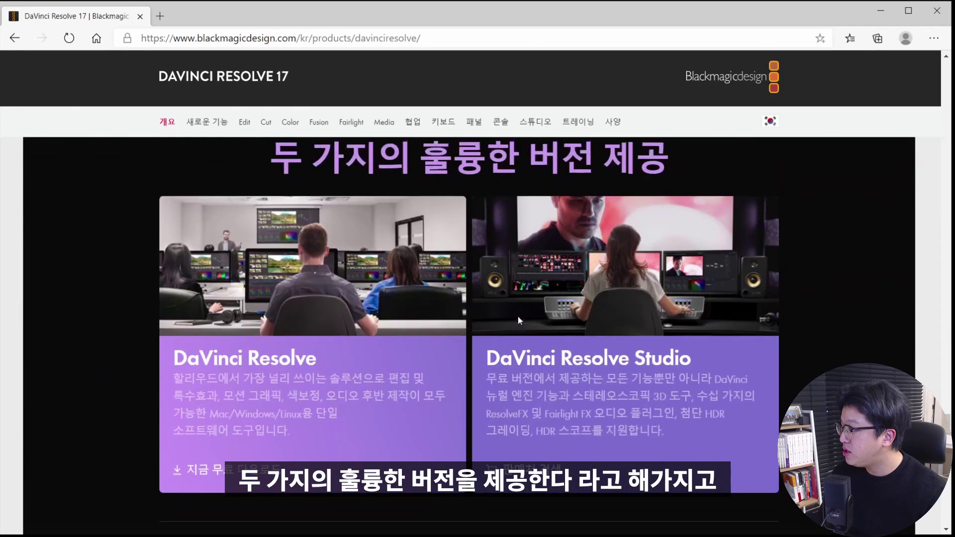
Step: Compare the descriptions of DaVinci Resolve and DaVinci Resolve Studio in the two-versions section
left_click_drag(177, 344, 372, 419)
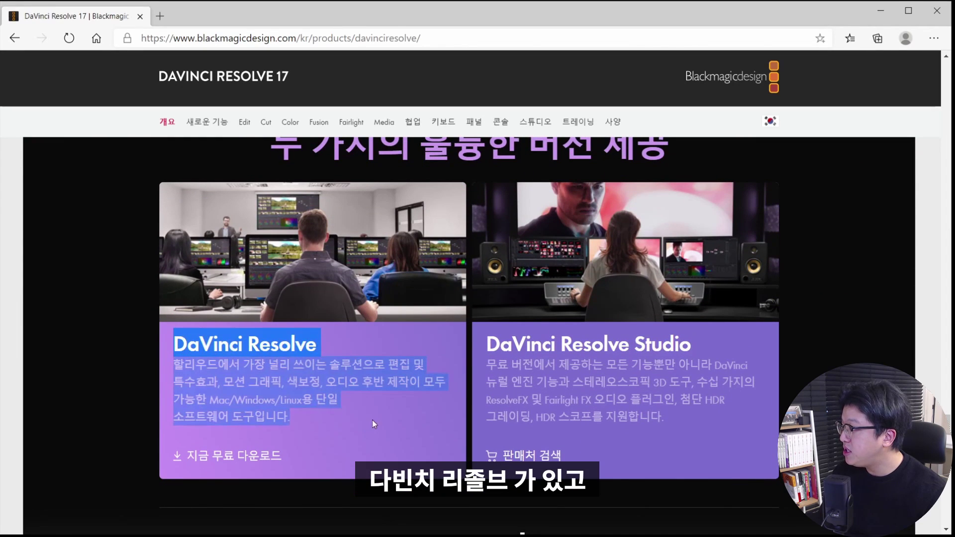
left_click(373, 420)
left_click_drag(488, 343, 717, 425)
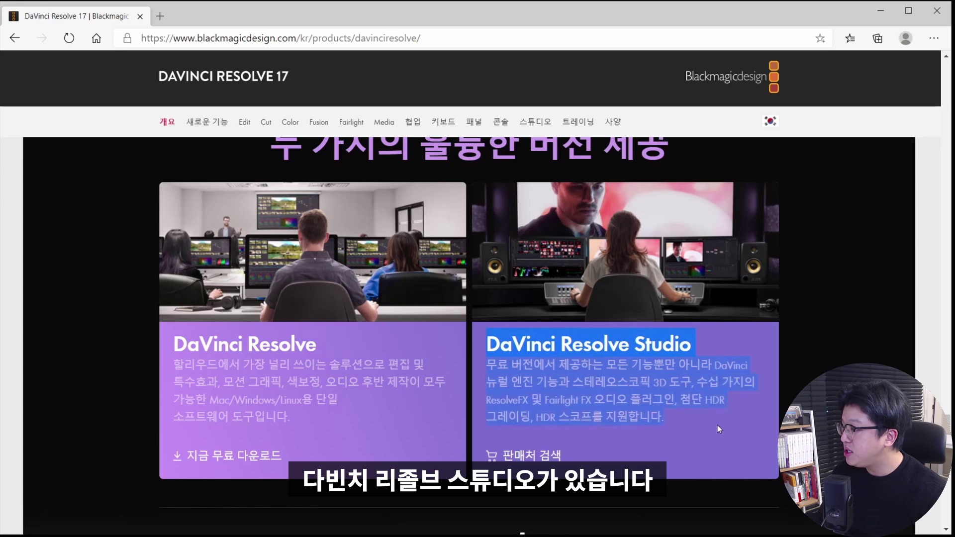
left_click(719, 422)
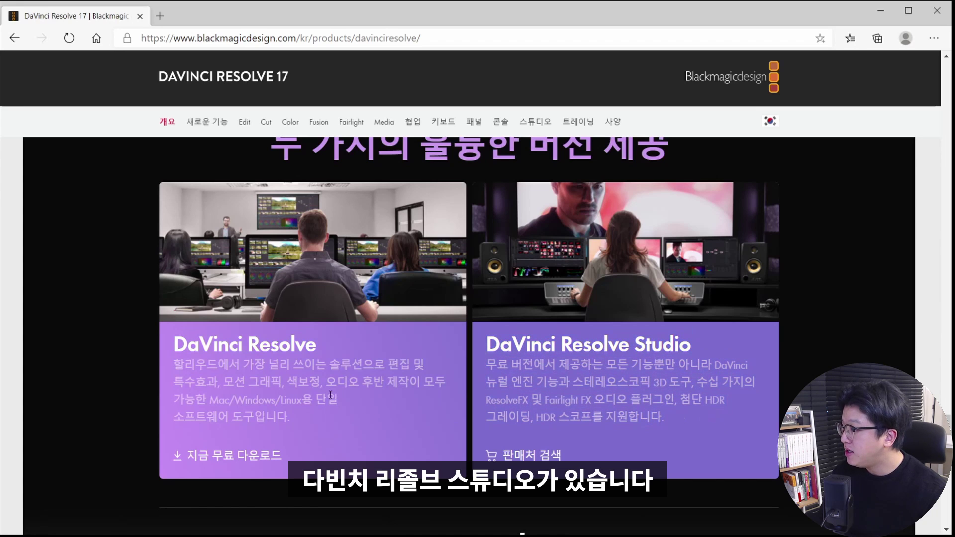
scroll(389, 395, "up", 2)
left_click_drag(186, 417, 331, 485)
left_click(599, 406)
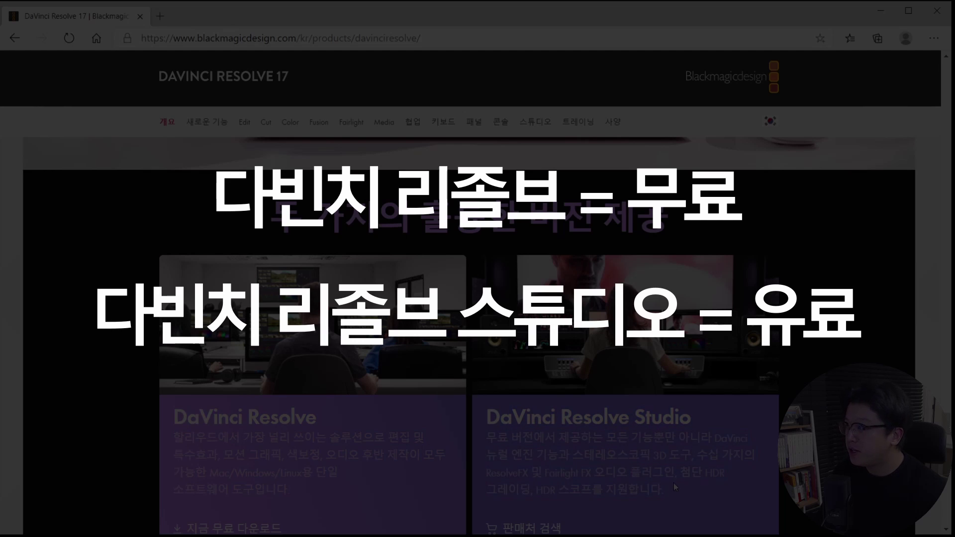
scroll(649, 451, "down", 1)
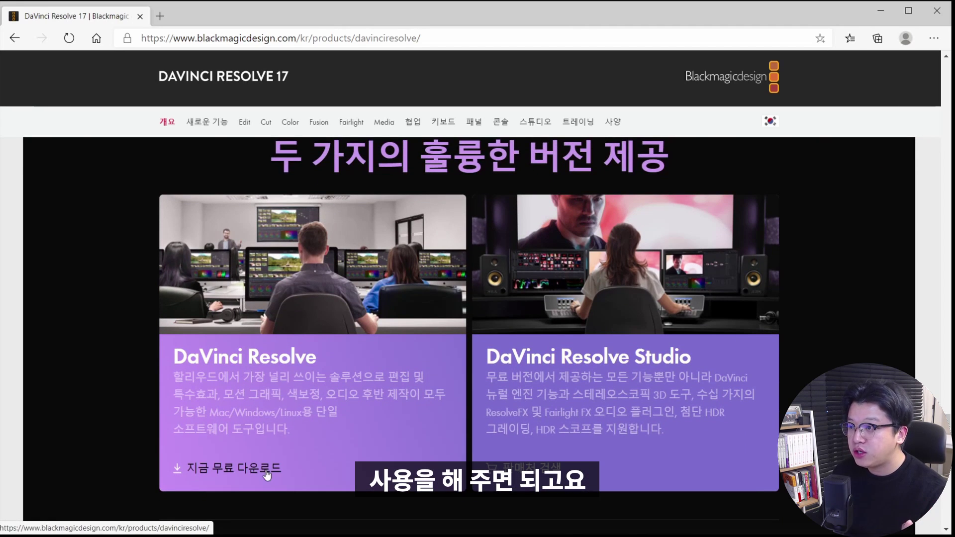
left_click(724, 428)
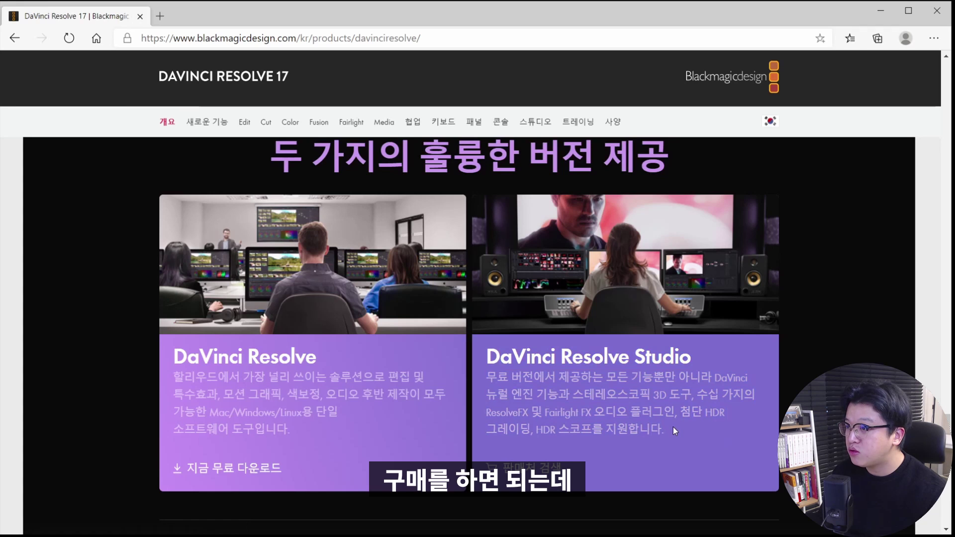
Step: Review both editions in the software product list and open the download options for the free DaVinci Resolve 17
scroll(685, 422, "down", 8)
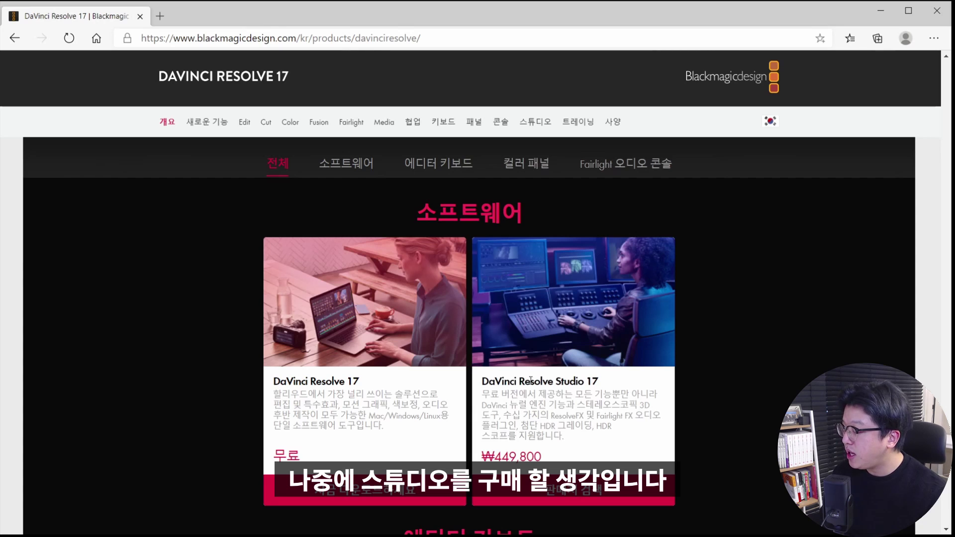
left_click_drag(532, 380, 627, 437)
left_click(627, 437)
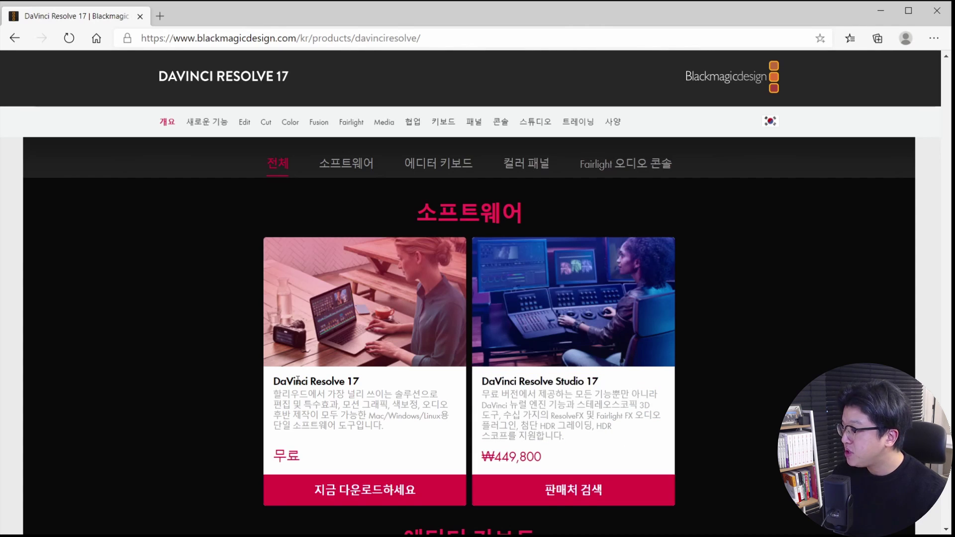
left_click_drag(296, 381, 405, 443)
left_click(403, 439)
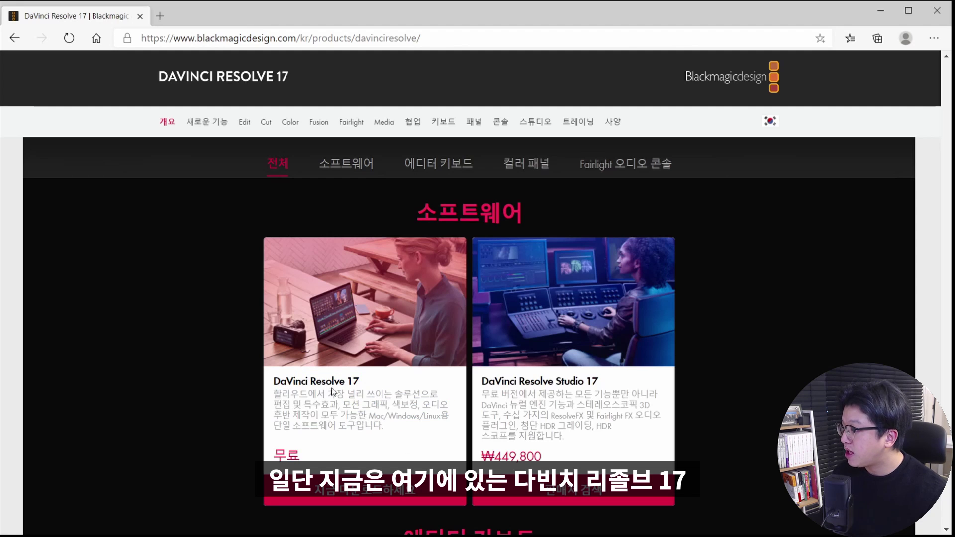
left_click_drag(332, 381, 382, 426)
left_click(392, 426)
double_click(316, 460)
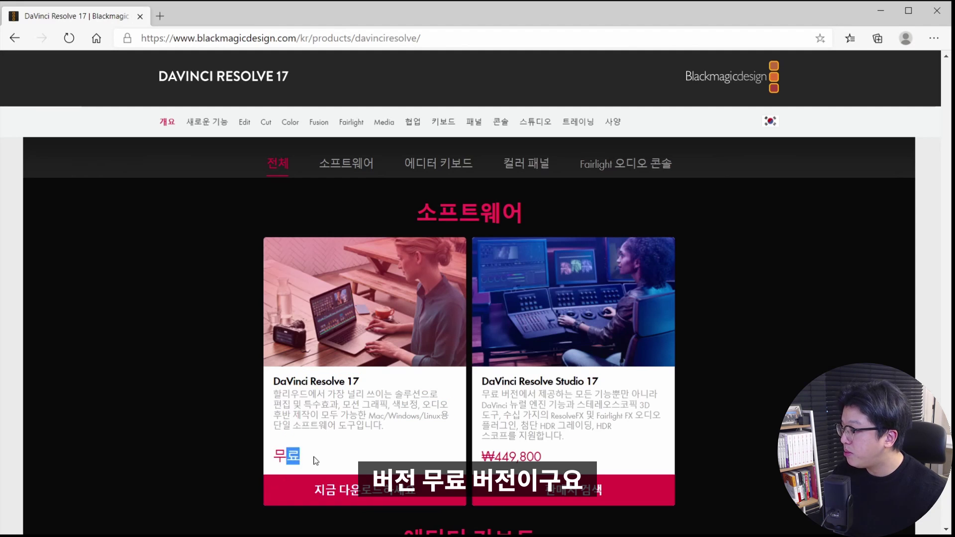
left_click(315, 460)
left_click_drag(311, 381, 394, 432)
left_click(393, 432)
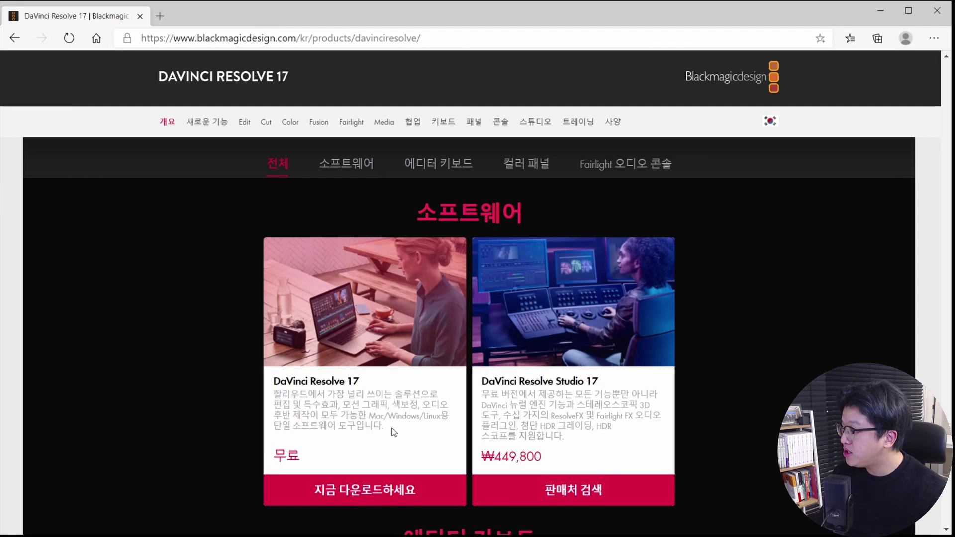
left_click(409, 492)
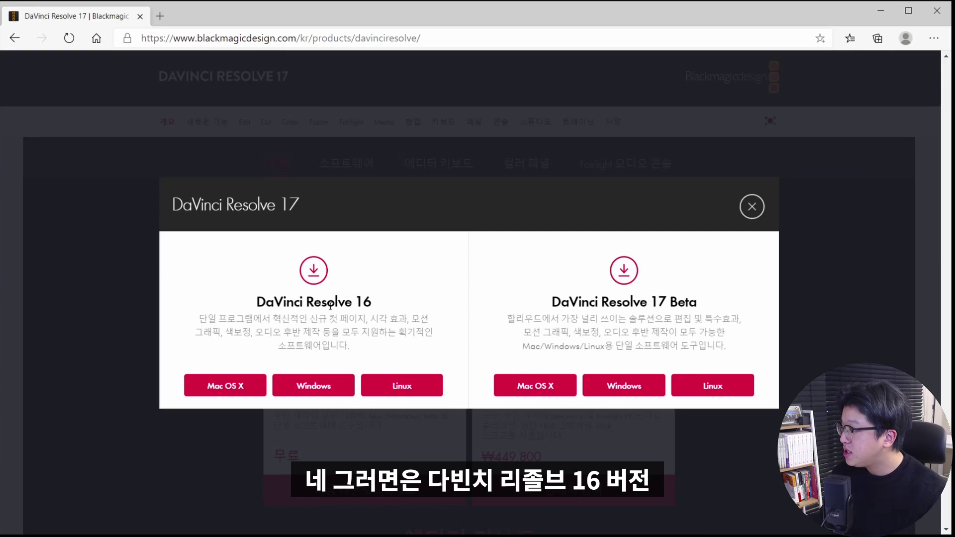
Step: Compare the DaVinci Resolve 16 and DaVinci Resolve 17 Beta descriptions in the download options
left_click_drag(266, 301, 381, 351)
left_click(383, 352)
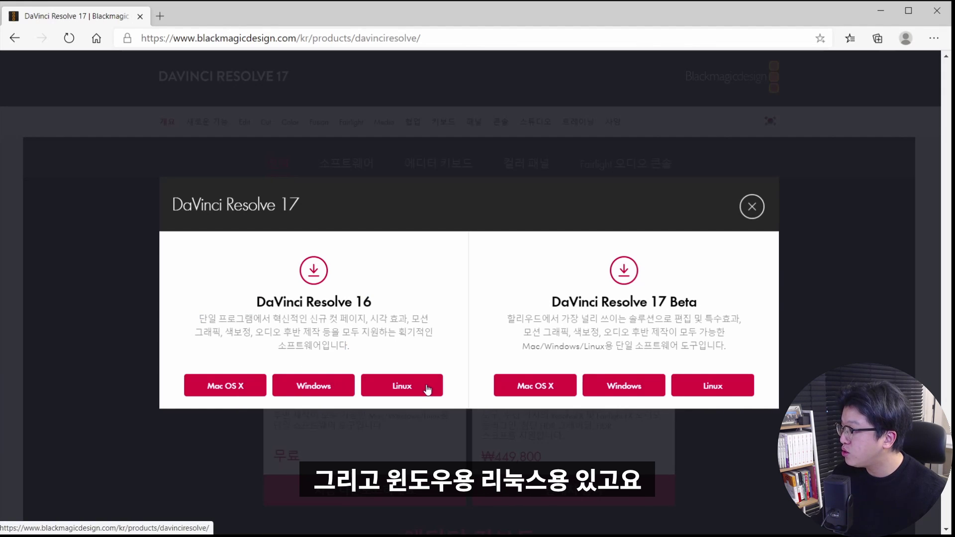
left_click_drag(551, 303, 726, 348)
left_click_drag(648, 302, 698, 303)
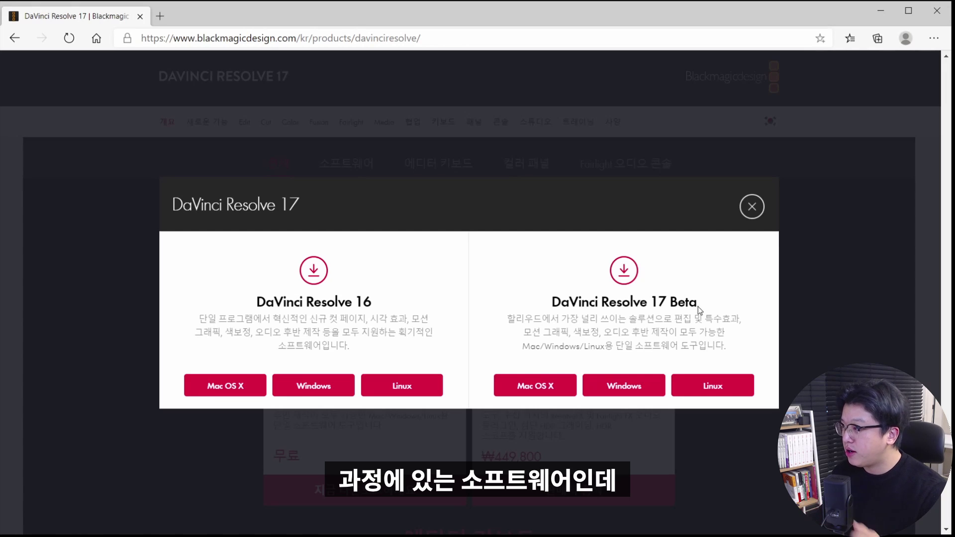
left_click_drag(547, 307, 740, 348)
left_click(741, 355)
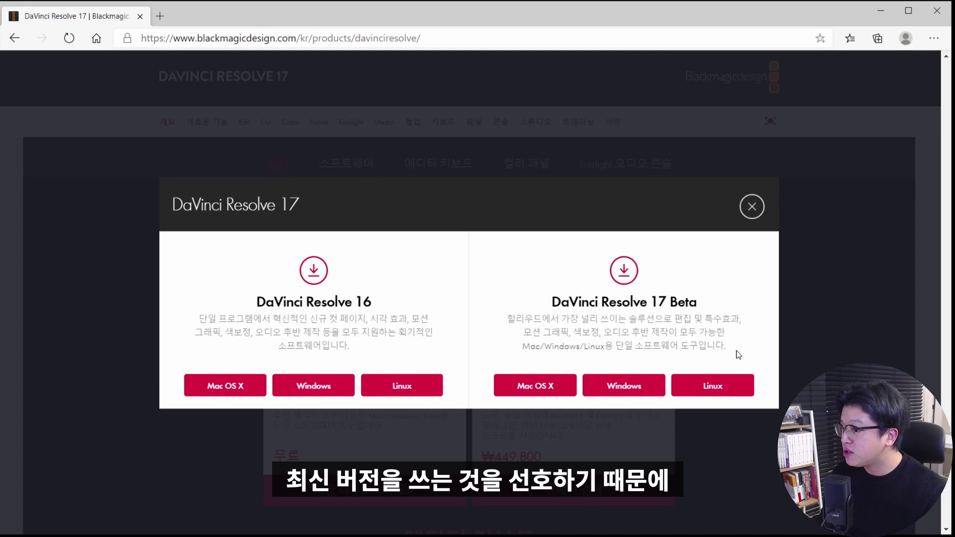
left_click_drag(668, 301, 703, 307)
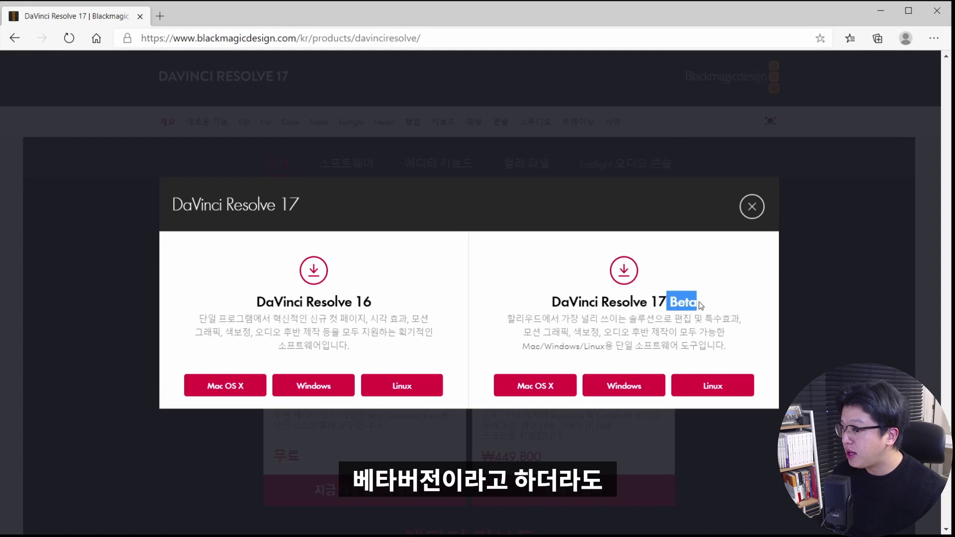
left_click(696, 307)
left_click_drag(570, 299, 664, 300)
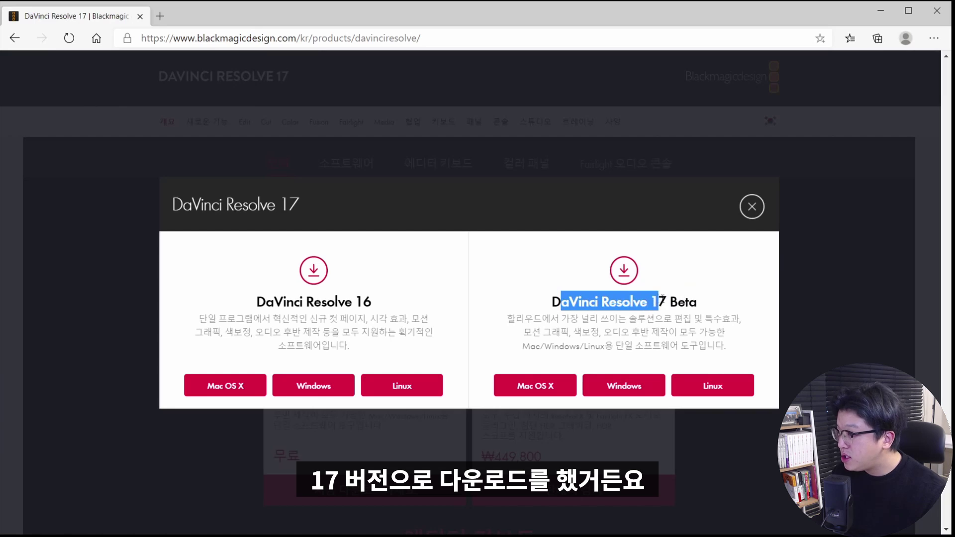
left_click(663, 299)
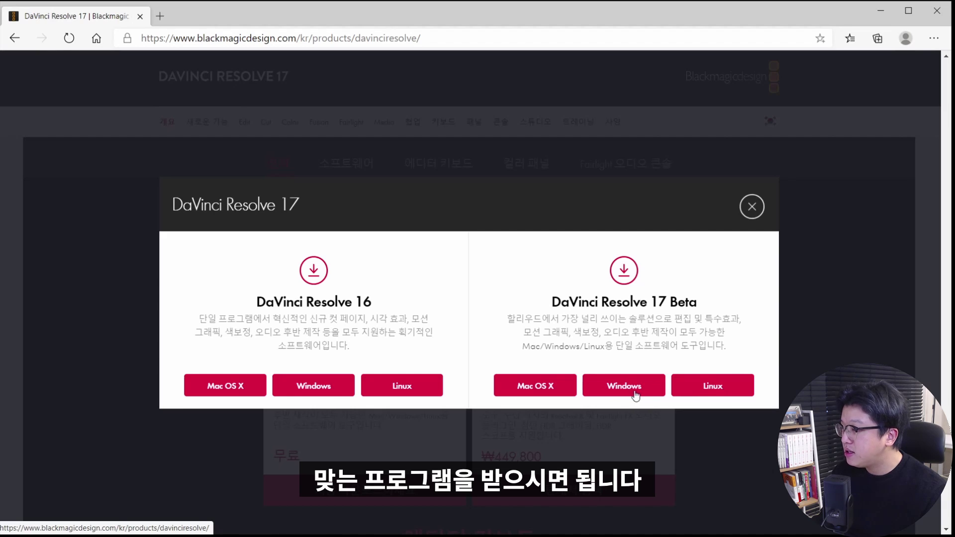
left_click_drag(608, 319, 692, 338)
left_click(692, 339)
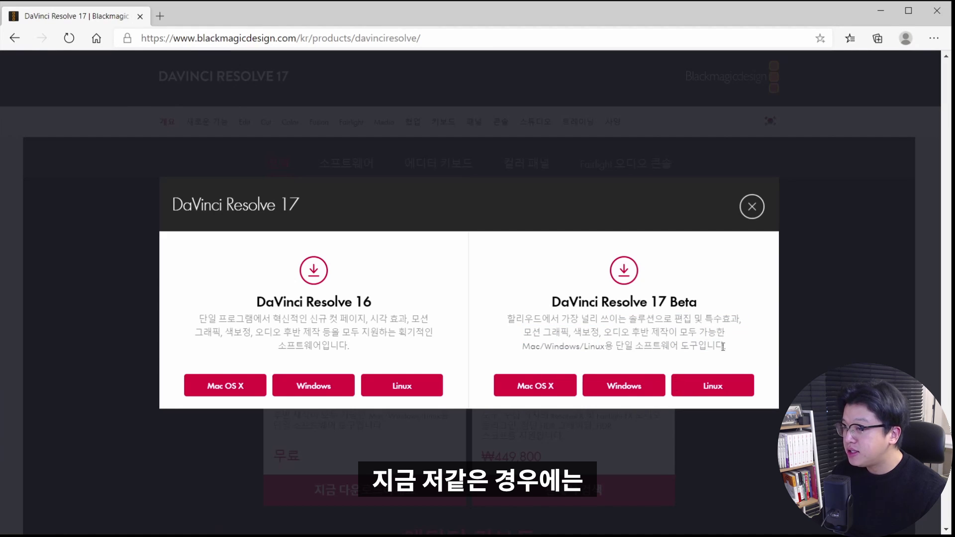
Step: Choose the Windows download of DaVinci Resolve 17 Beta and look over its registration form
left_click(624, 390)
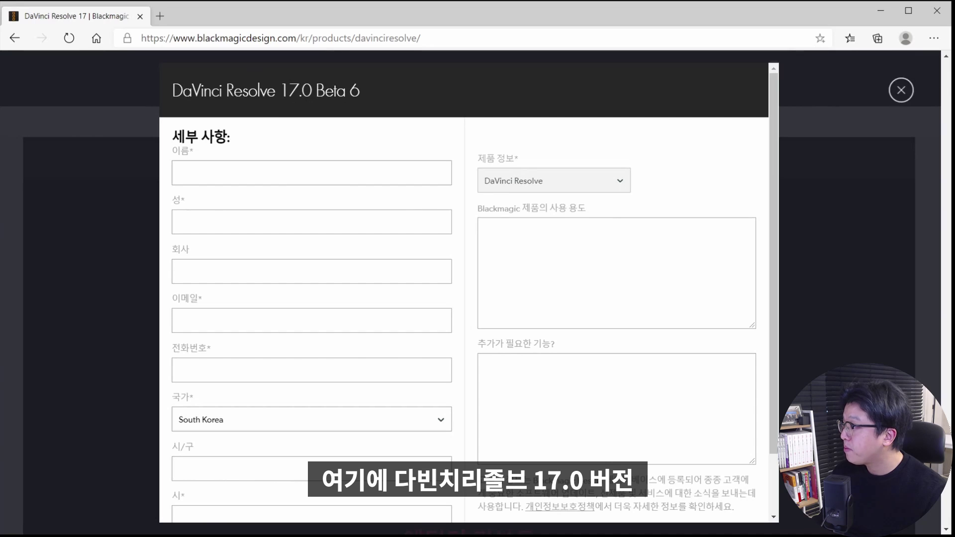
left_click_drag(219, 91, 311, 90)
left_click(393, 100)
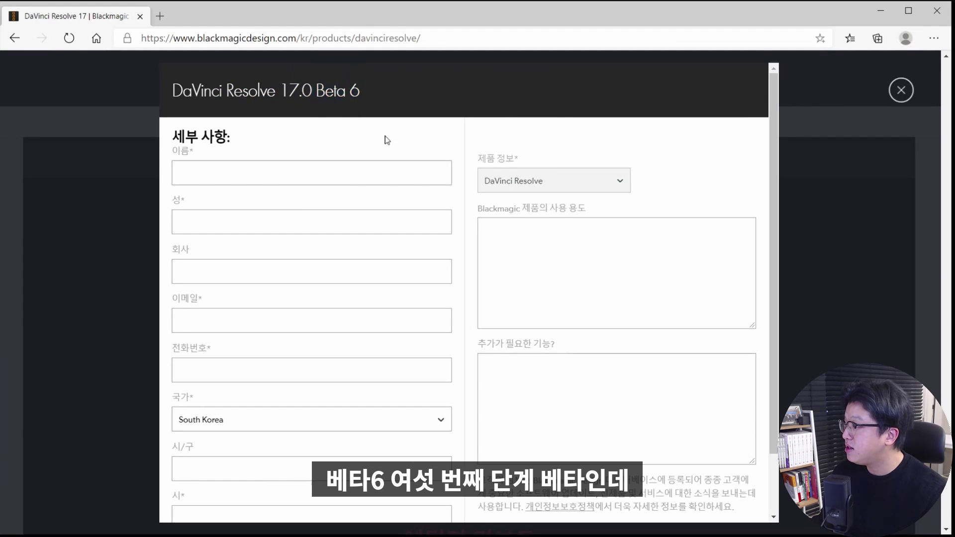
scroll(409, 186, "down", 2)
scroll(377, 344, "up", 2)
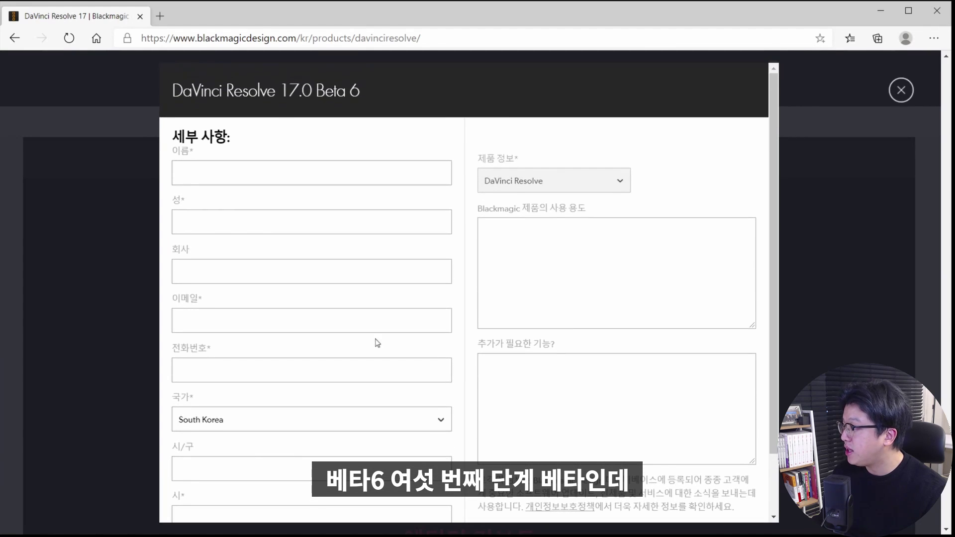
scroll(529, 288, "down", 1)
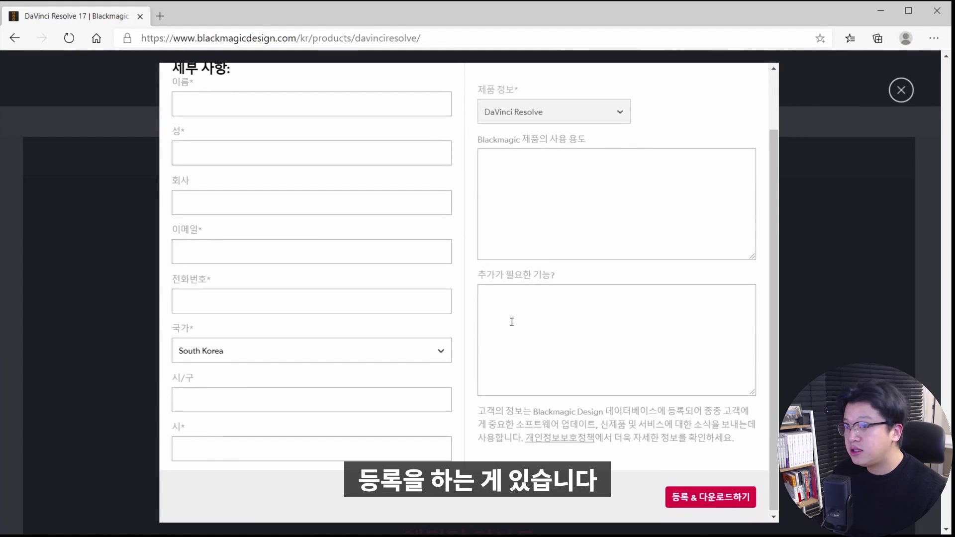
Step: Fill in the first name and surname in the download registration form with the saved entries, and leave the company field blank
scroll(512, 322, "up", 1)
left_click(269, 165)
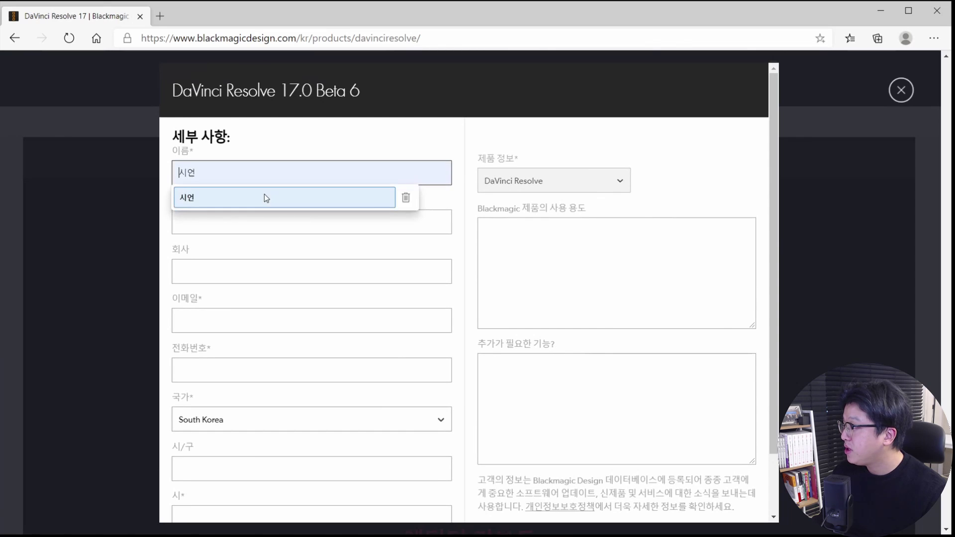
left_click(264, 196)
left_click(258, 222)
left_click(243, 244)
left_click(306, 264)
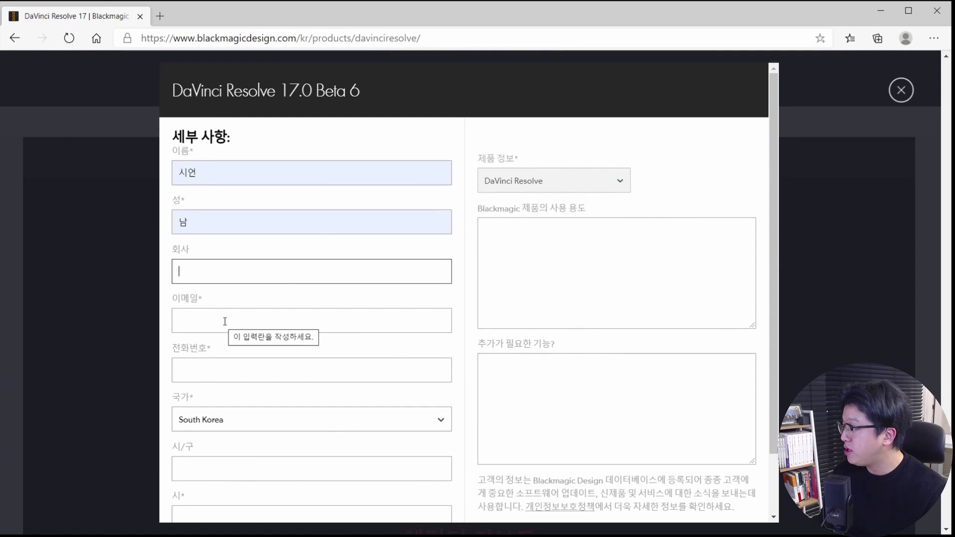
Step: Review the rest of the registration form, including the product information, intended use and additional features fields
scroll(266, 392, "down", 2)
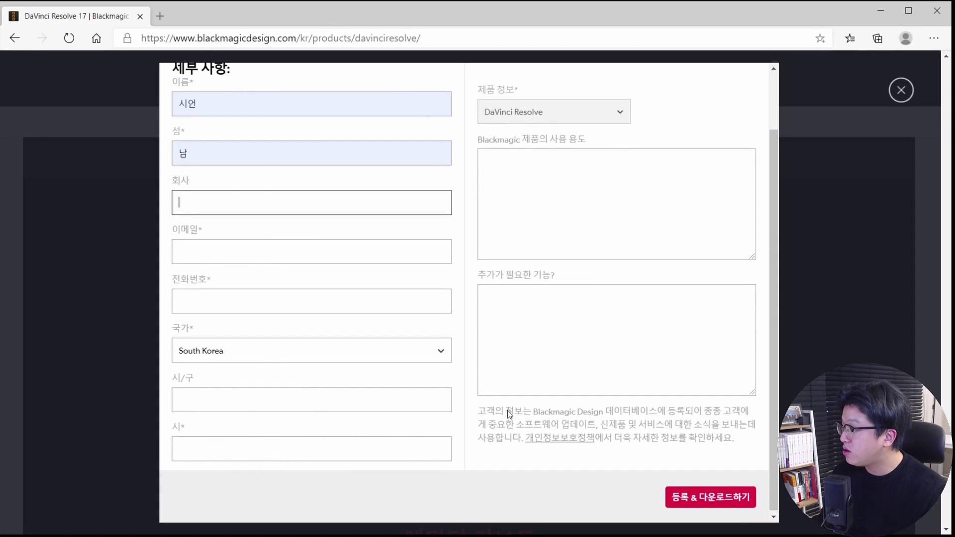
left_click(547, 117)
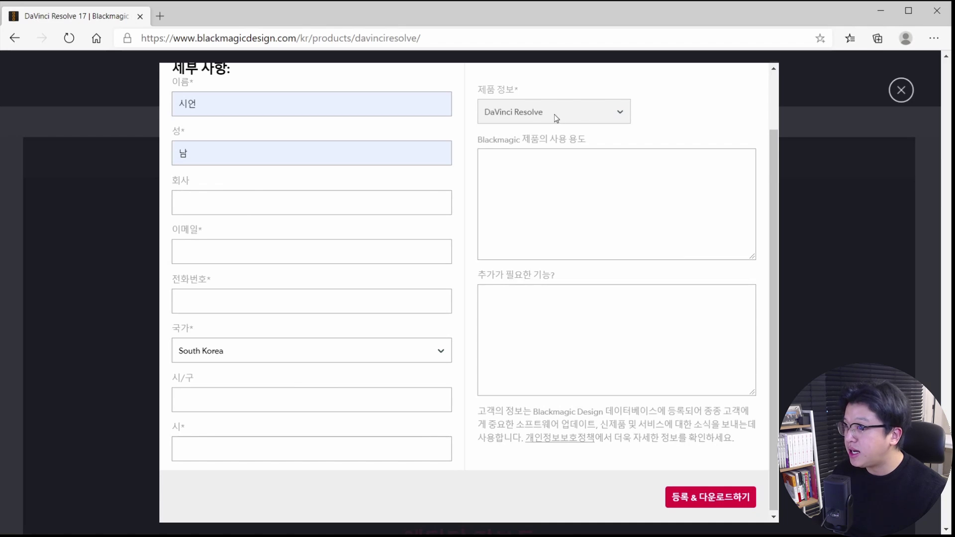
left_click(574, 227)
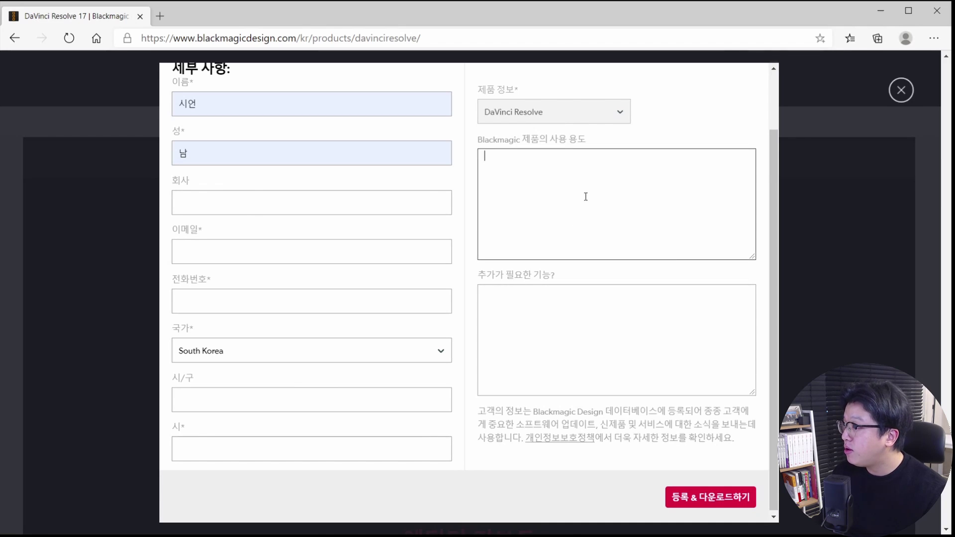
left_click(539, 305)
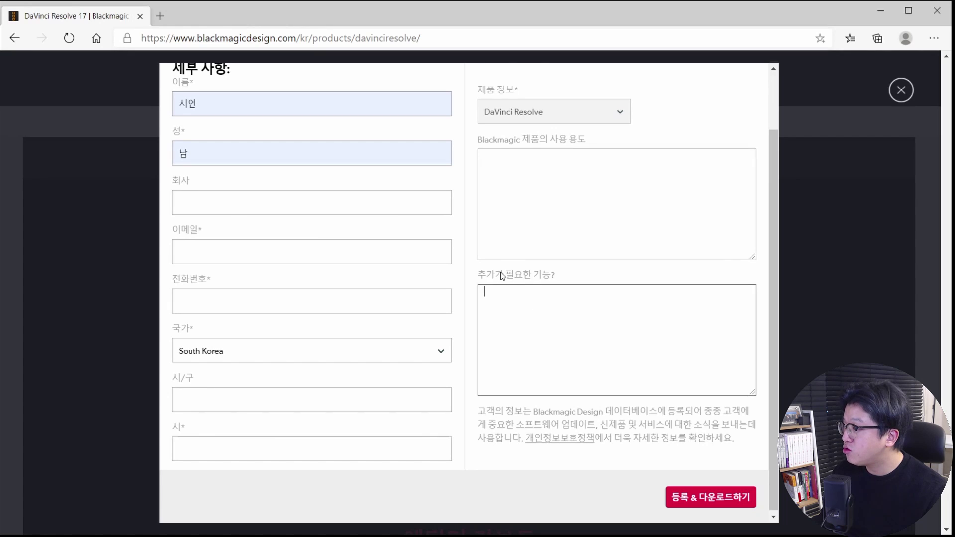
left_click_drag(503, 275, 551, 274)
left_click(567, 329)
key("shift+Tab")
left_click(593, 327)
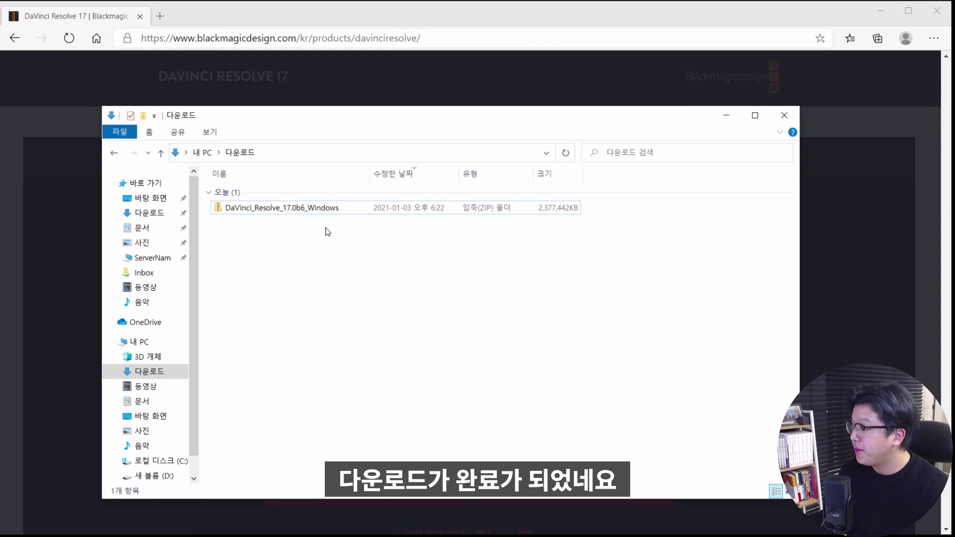
Step: Extract the downloaded DaVinci_Resolve_17.0b6_Windows archive into the Downloads folder and launch the extracted installer
left_click(250, 211)
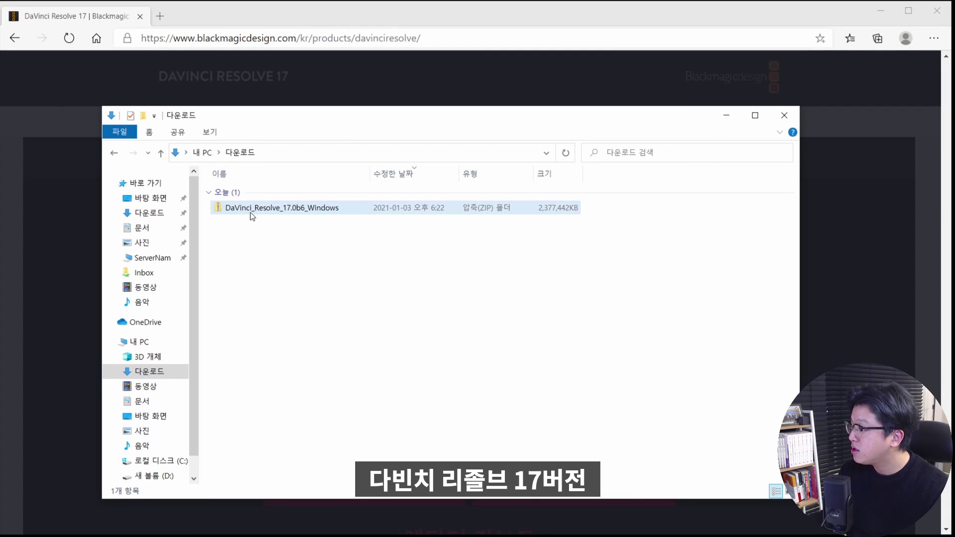
right_click(333, 210)
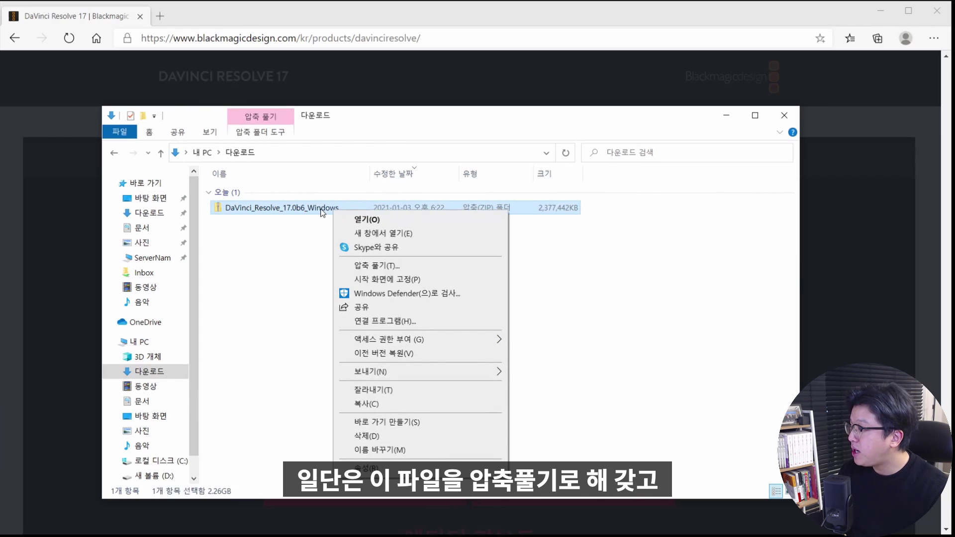
left_click(390, 267)
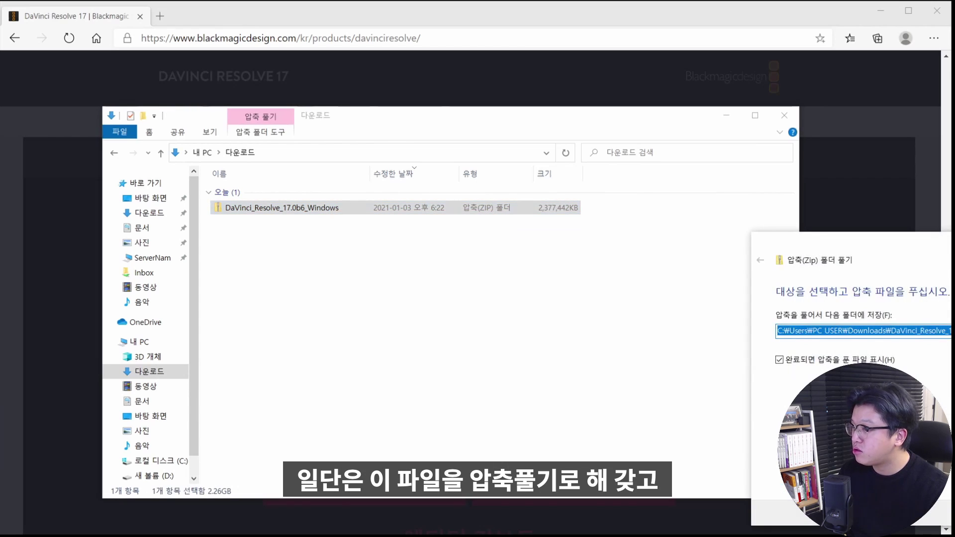
key("Return")
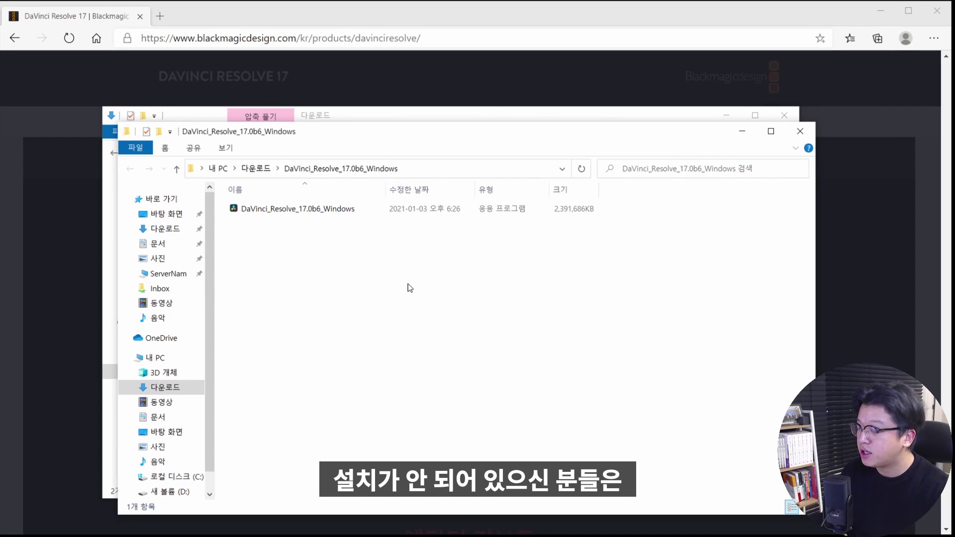
left_click(298, 211)
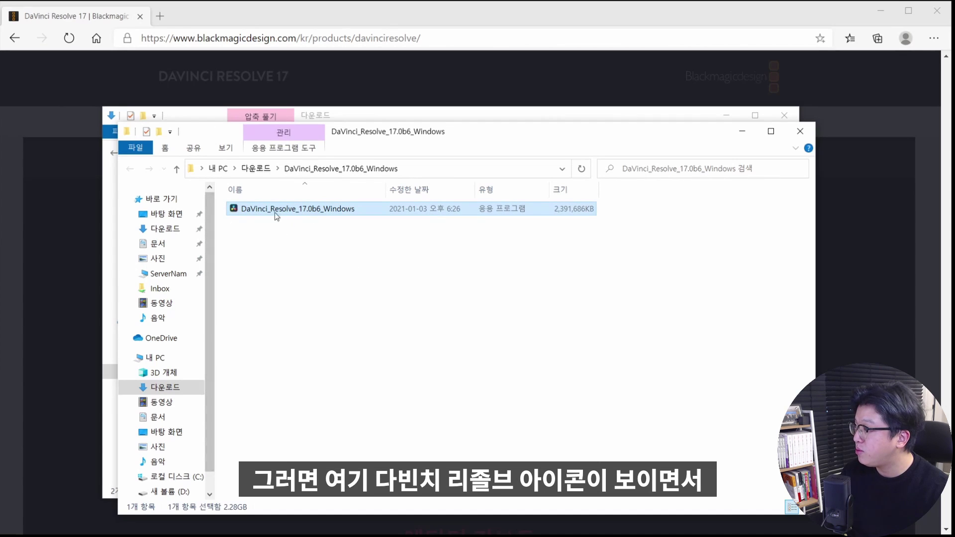
double_click(340, 211)
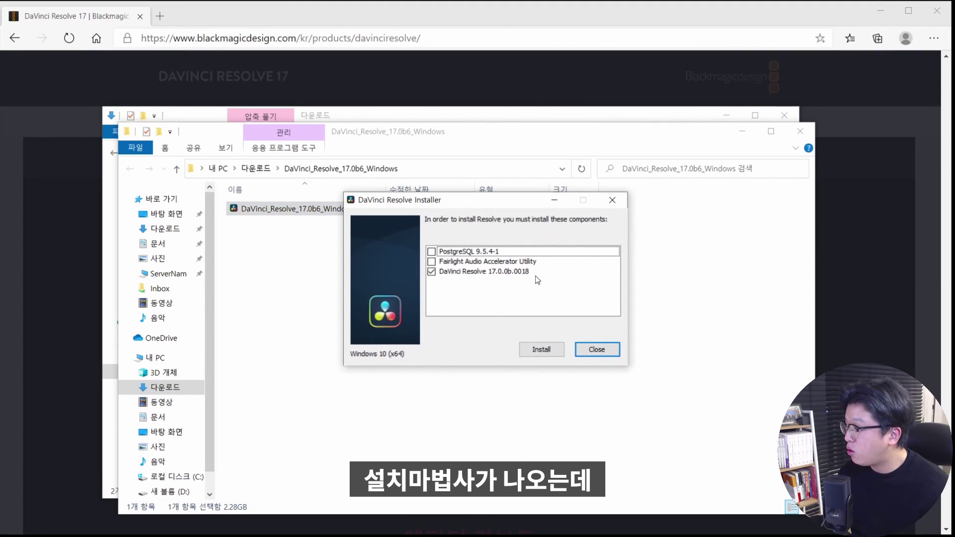
Step: Examine the optional PostgreSQL 9.5.4-1 and Fairlight Audio Accelerator Utility components in the installer's component list
left_click(431, 262)
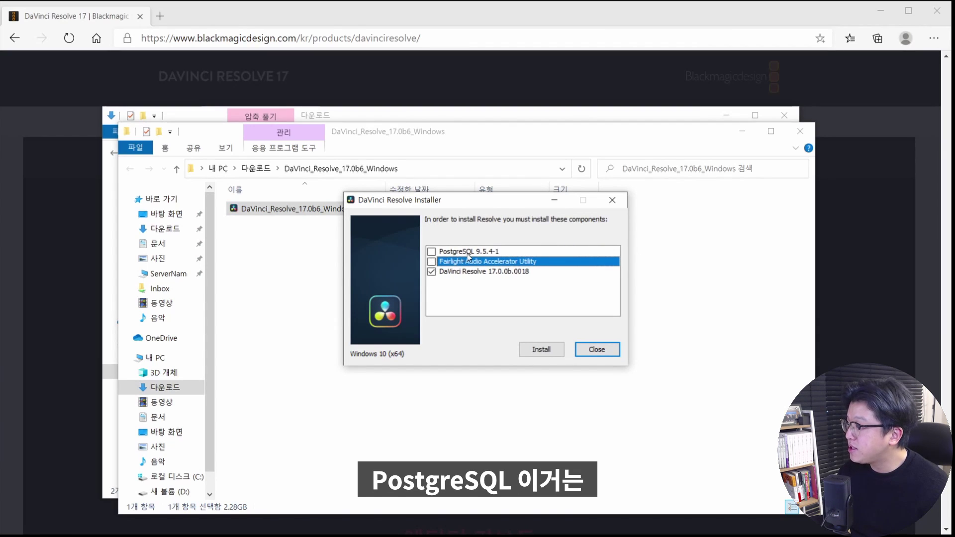
left_click(468, 253)
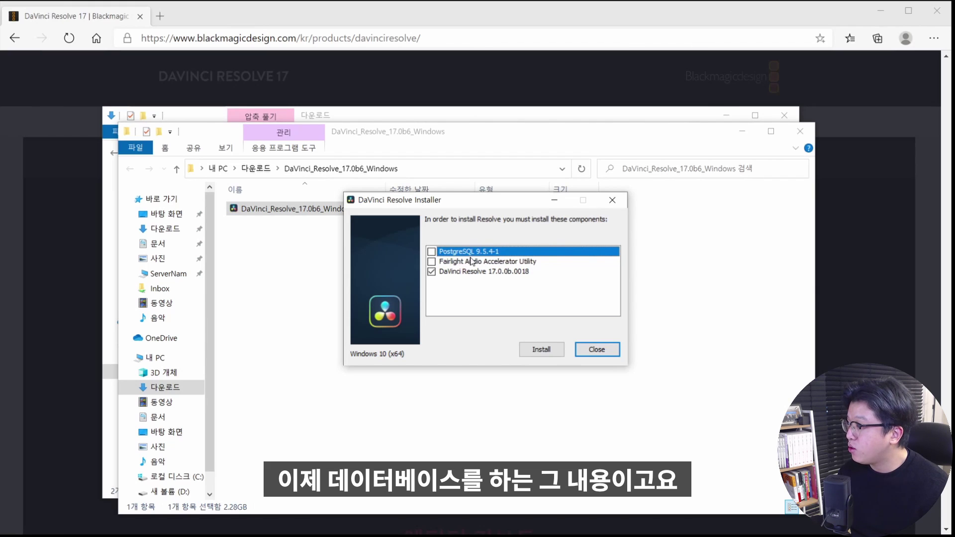
left_click(456, 263)
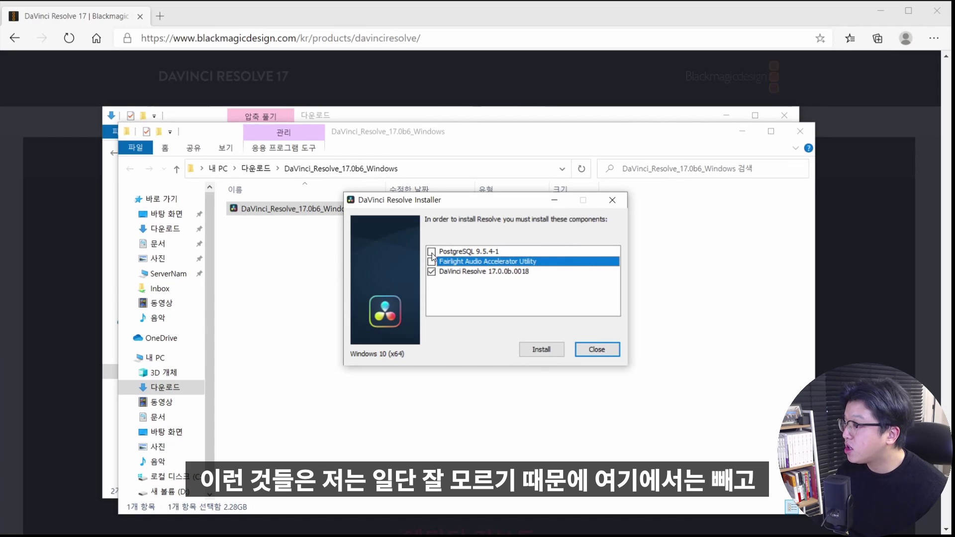
left_click(477, 251)
left_click(478, 263)
left_click(488, 252)
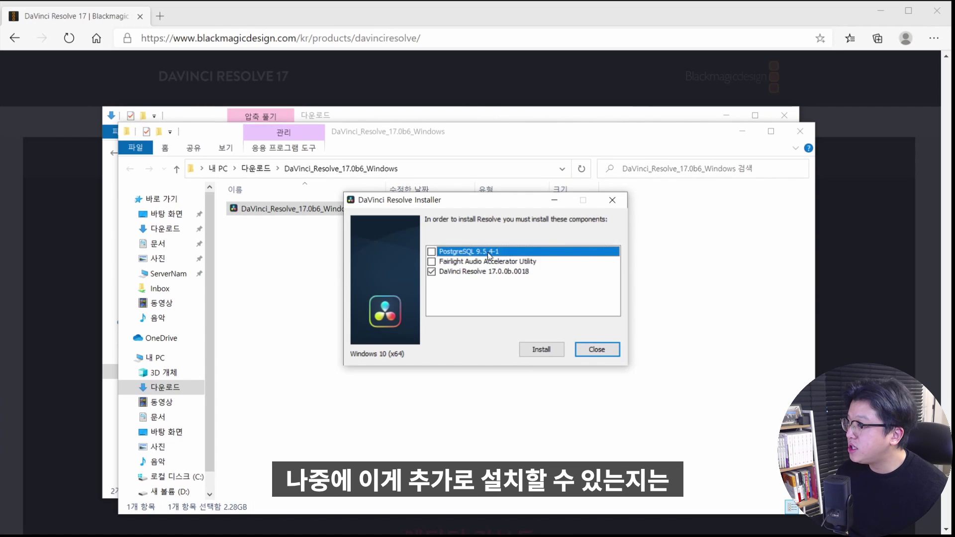
left_click(487, 263)
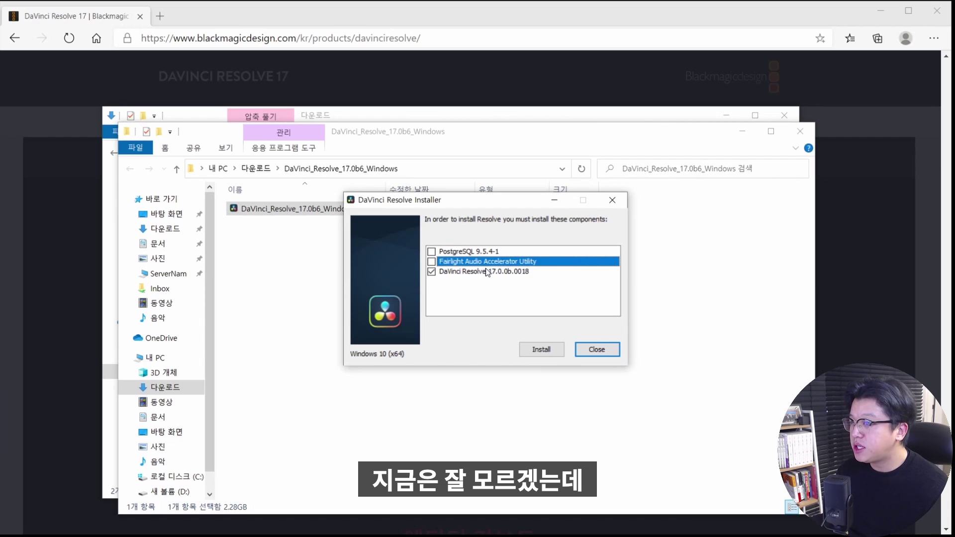
left_click(491, 253)
left_click(490, 263)
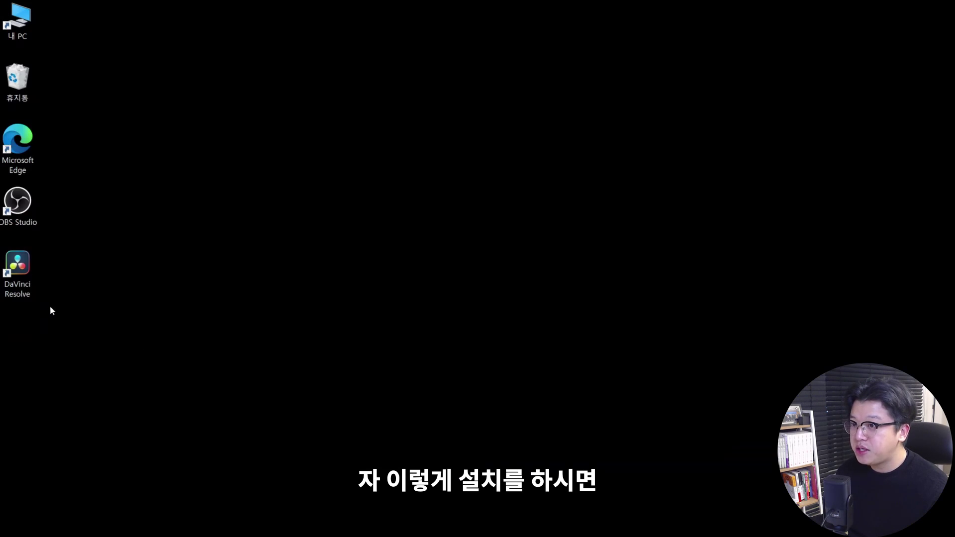
Step: Check the desktop for the DaVinci Resolve shortcut
left_click_drag(72, 321, 12, 257)
left_click_drag(75, 348, 24, 294)
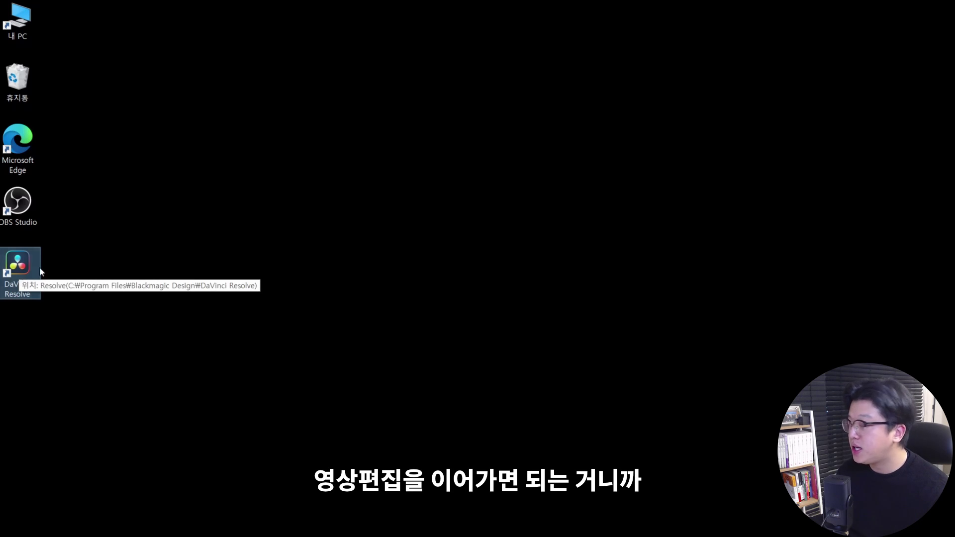
left_click_drag(69, 305, 19, 270)
left_click(100, 282)
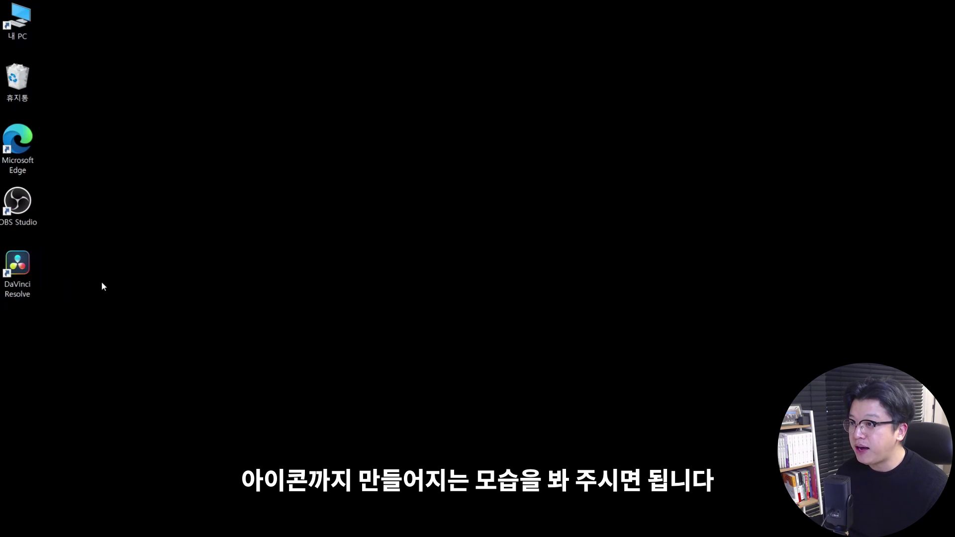